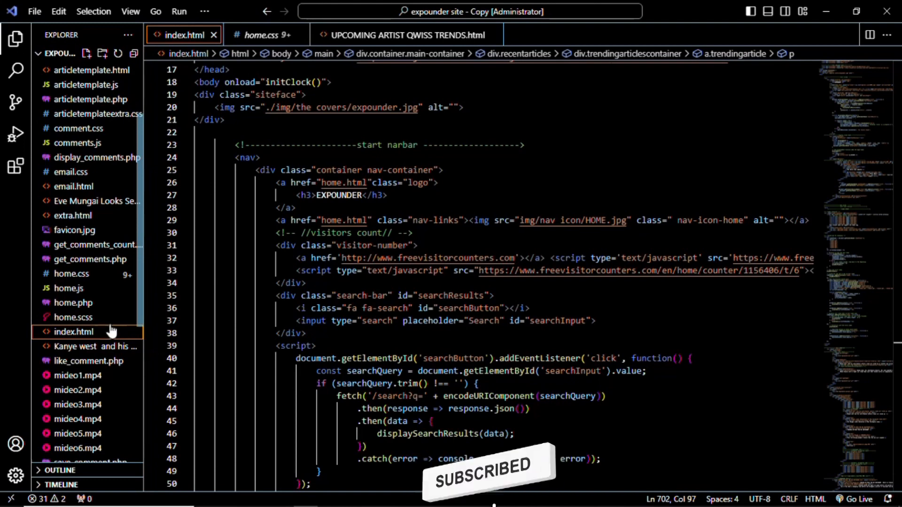
Step: Review the site's home.css, home.js and index.html files in the code editor
left_click(92, 282)
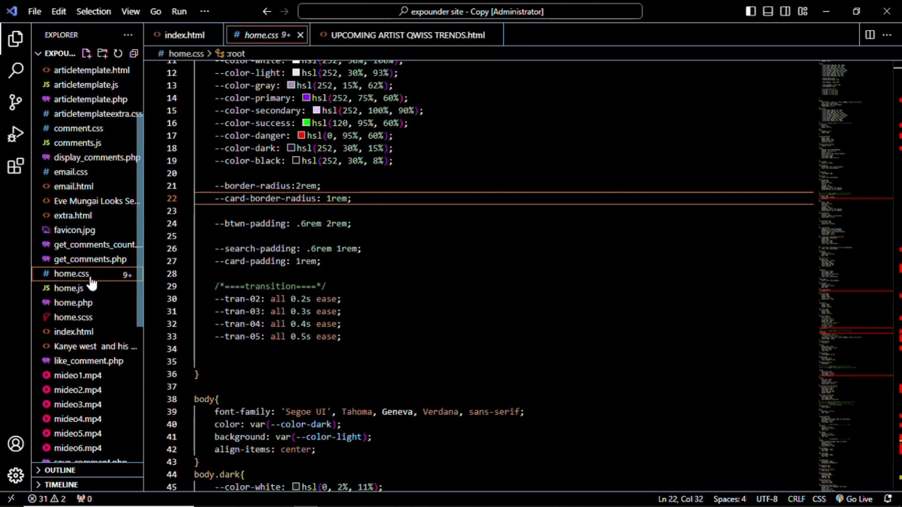
left_click(87, 291)
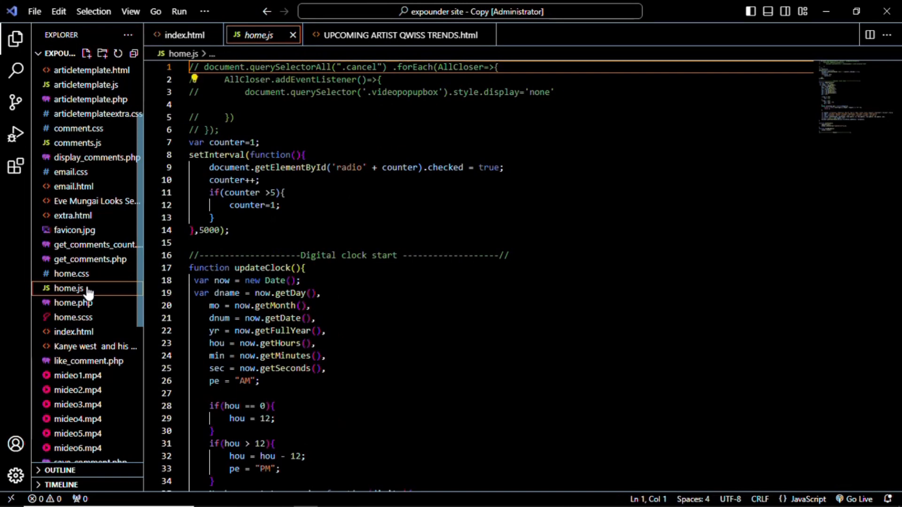
mouse_move(438, 502)
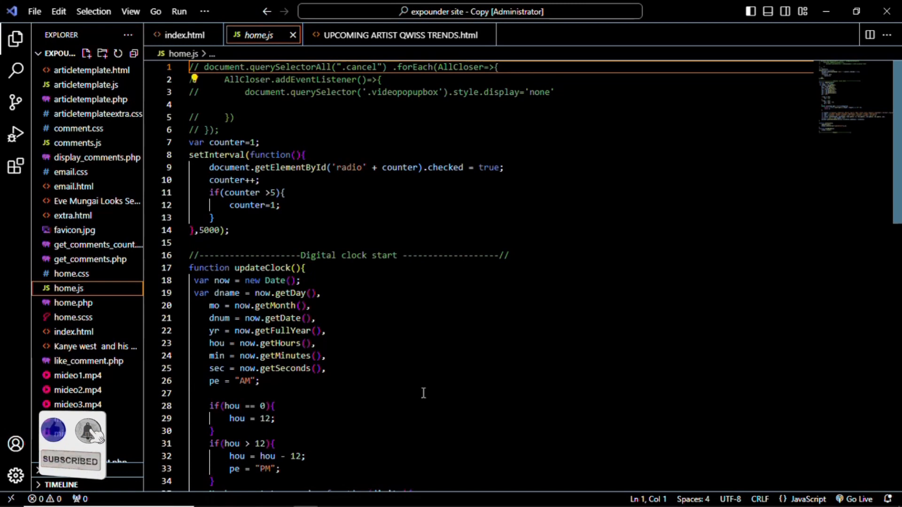
left_click(186, 32)
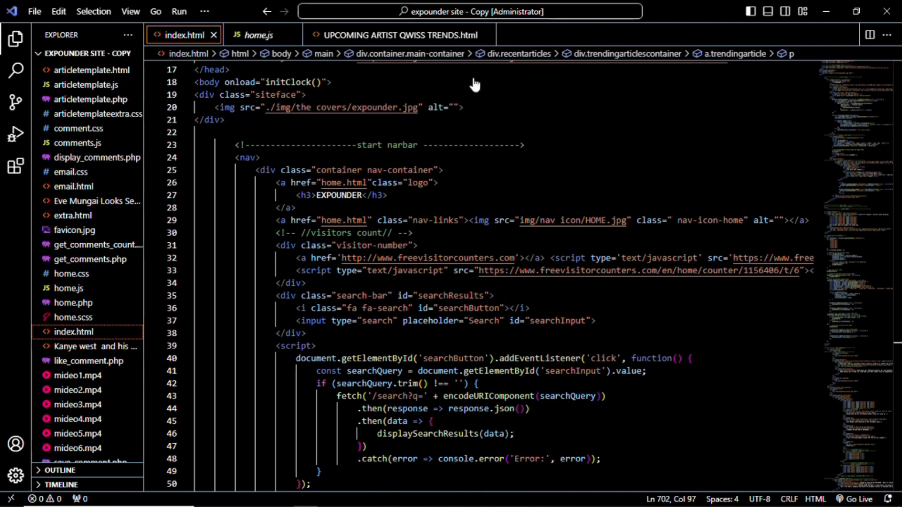
Step: Switch to Chrome, log in to cPanel for the expounder.co.ke hosting and open File Manager
left_click(835, 14)
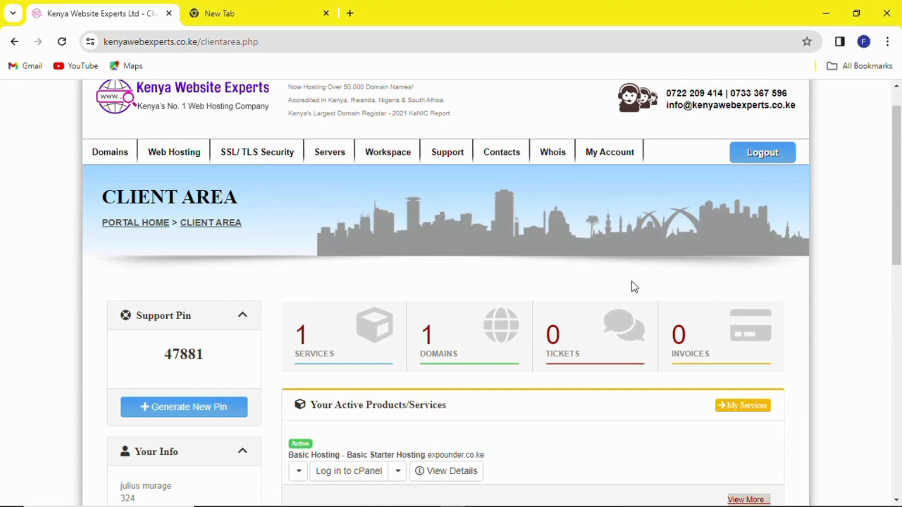
left_click(348, 472)
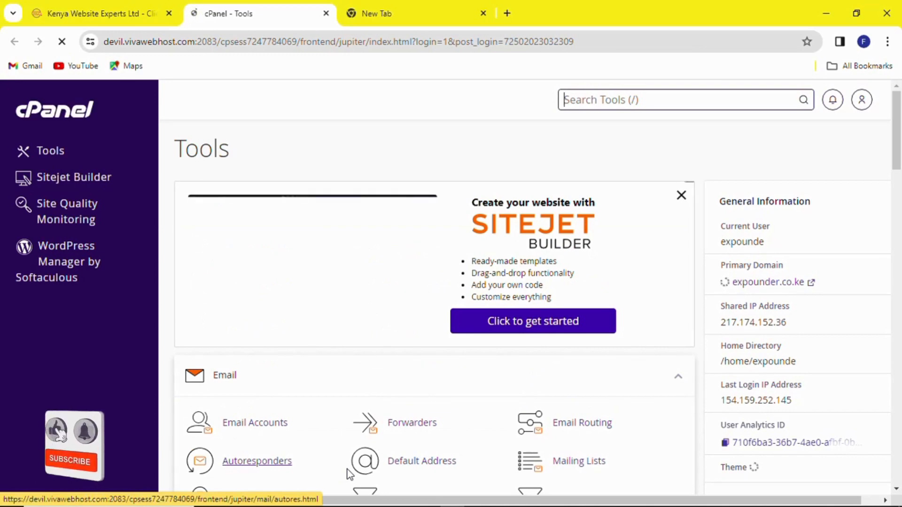
scroll(389, 336, "down", 1)
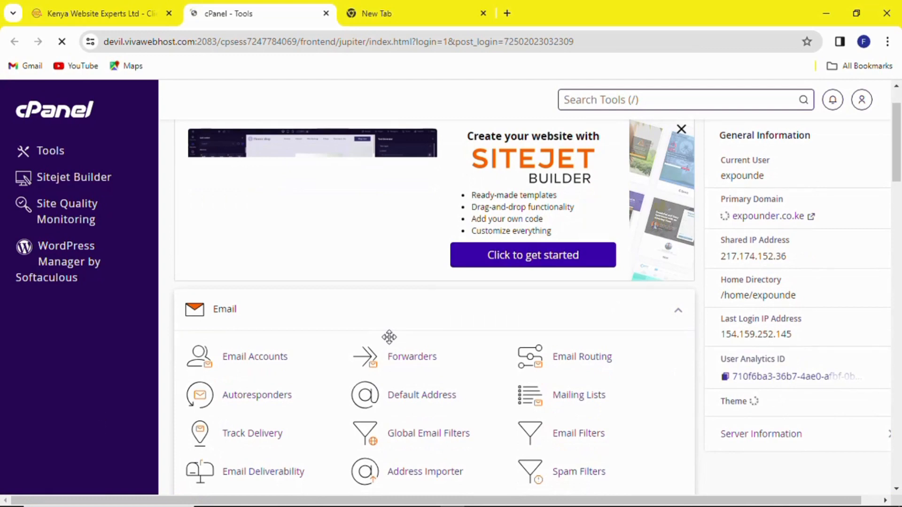
scroll(390, 337, "down", 4)
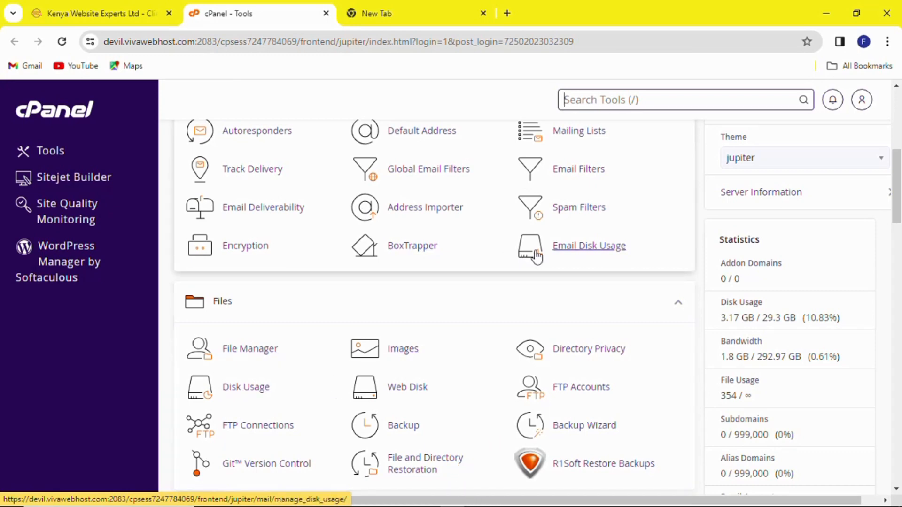
left_click(213, 352)
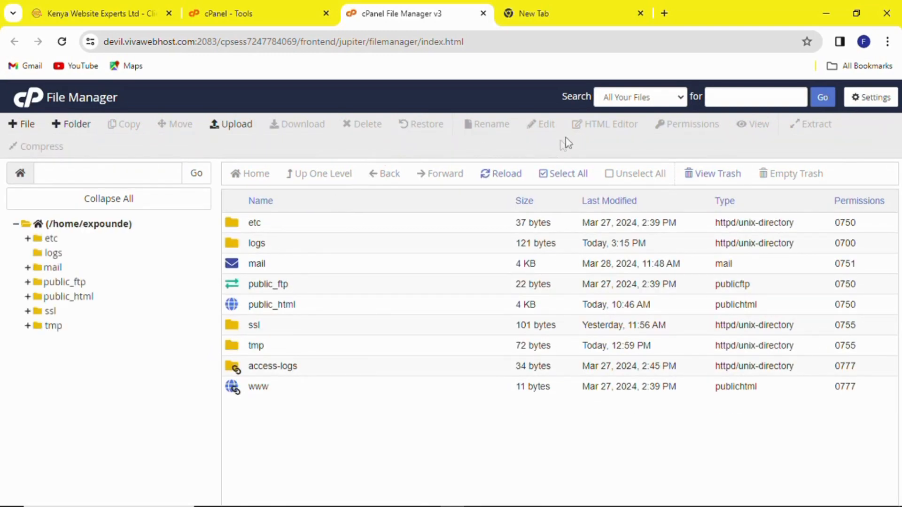
Step: Switch to File Explorer and open the SITE FULL folder on New Volume (G:)
left_click(835, 6)
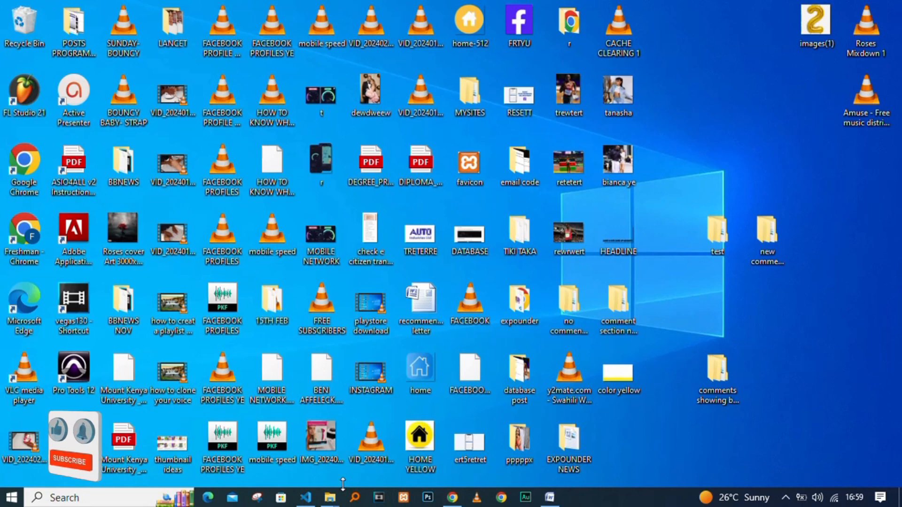
mouse_move(340, 505)
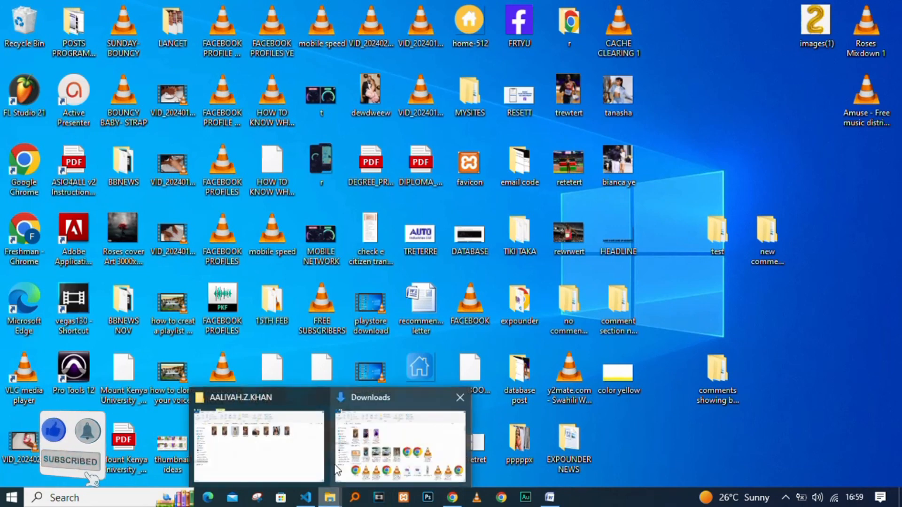
left_click(278, 442)
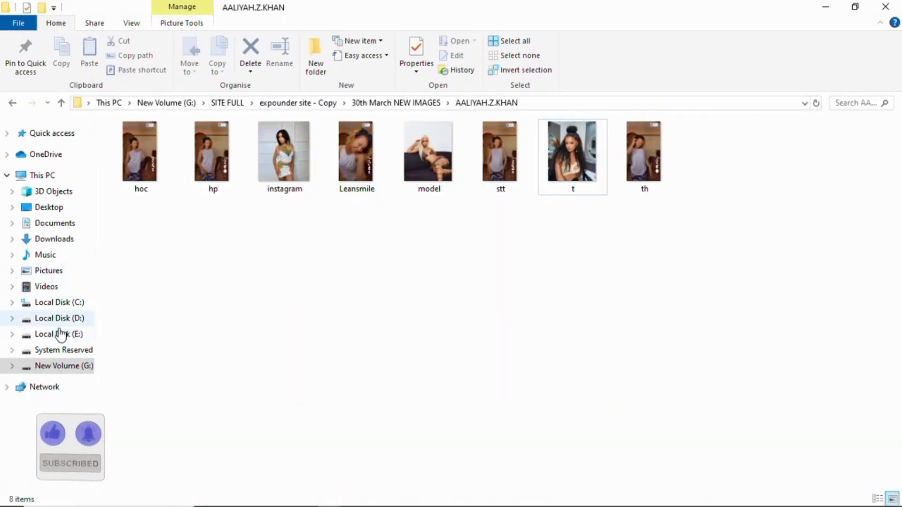
left_click(64, 371)
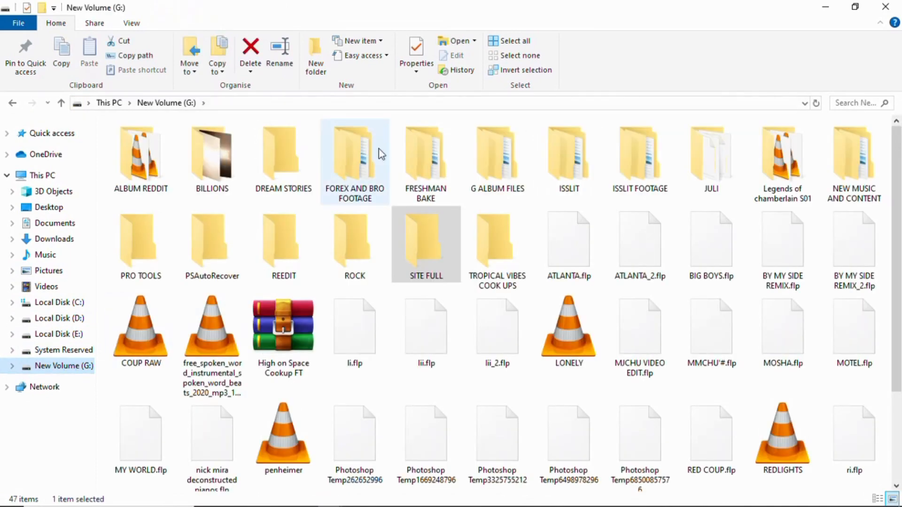
double_click(425, 243)
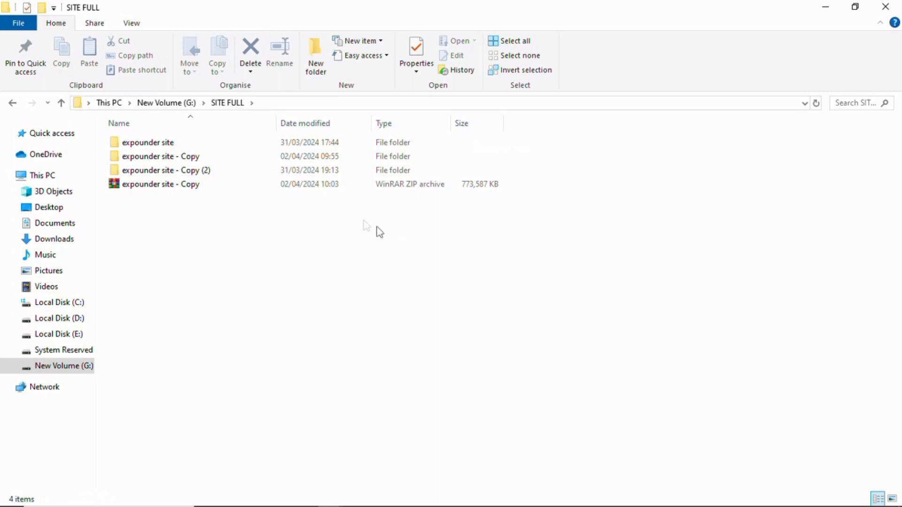
Step: Try to compress the "expounder site - Copy" folder into a ZIP archive
left_click(174, 159)
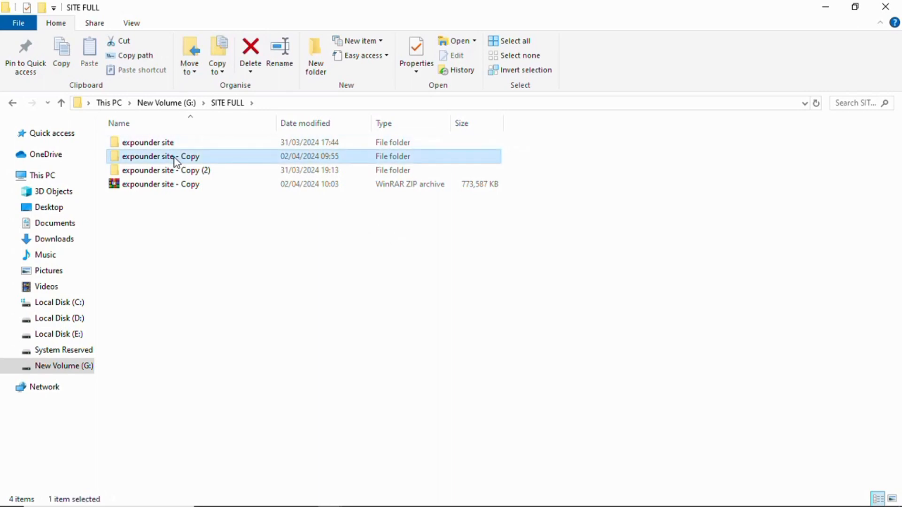
right_click(175, 161)
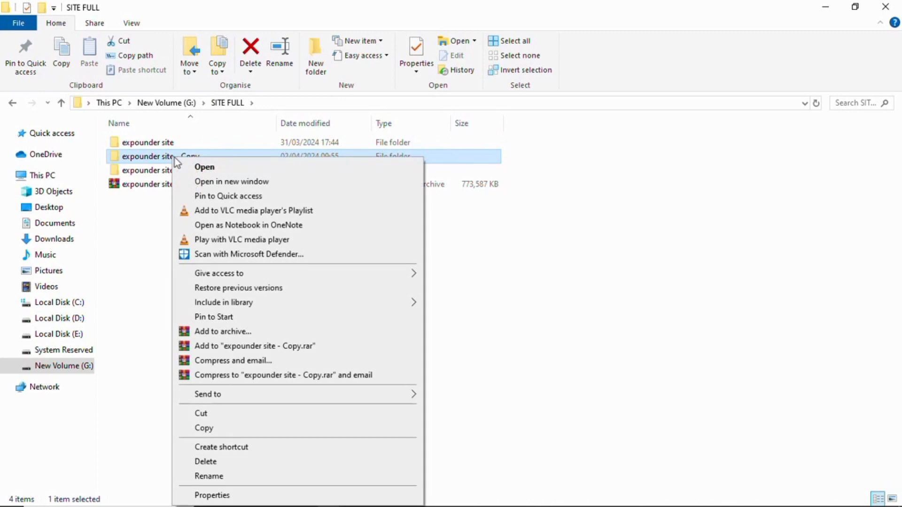
right_click(149, 157)
right_click(152, 160)
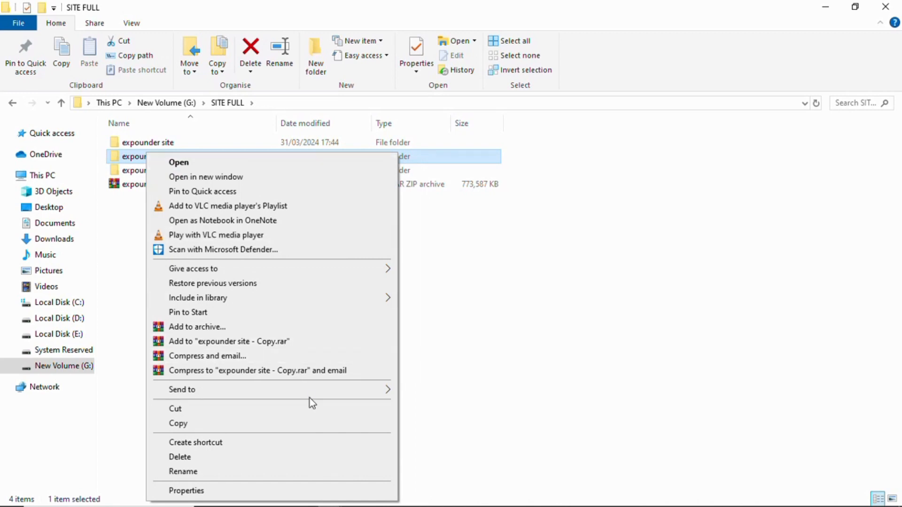
mouse_move(314, 390)
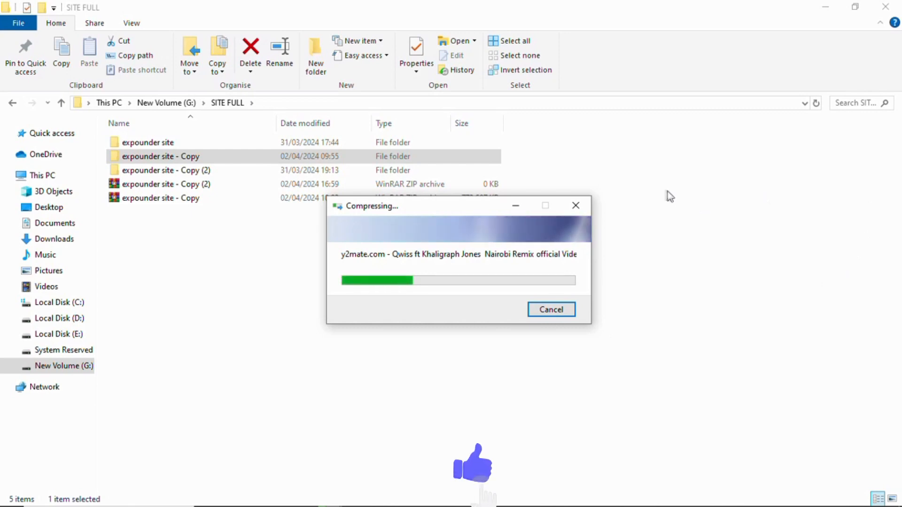
left_click(577, 205)
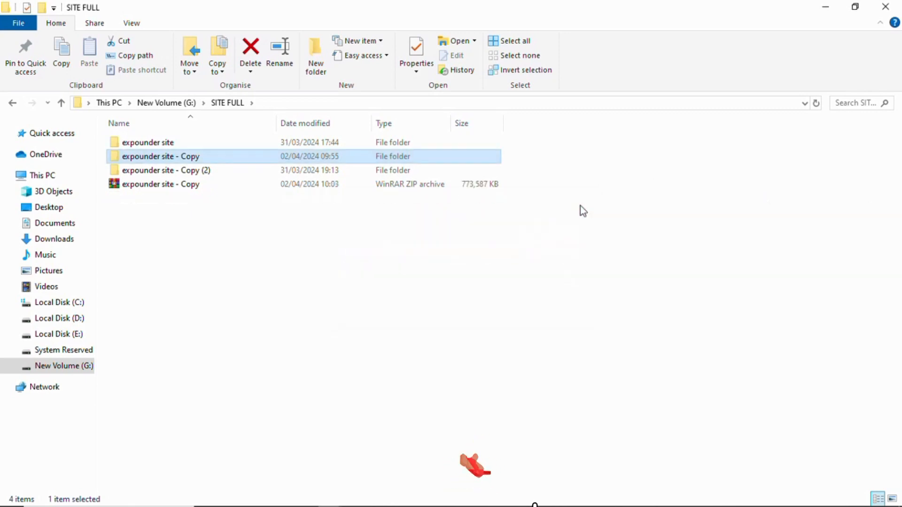
Step: Switch back to Chrome and open the public_html folder in cPanel File Manager
mouse_move(428, 501)
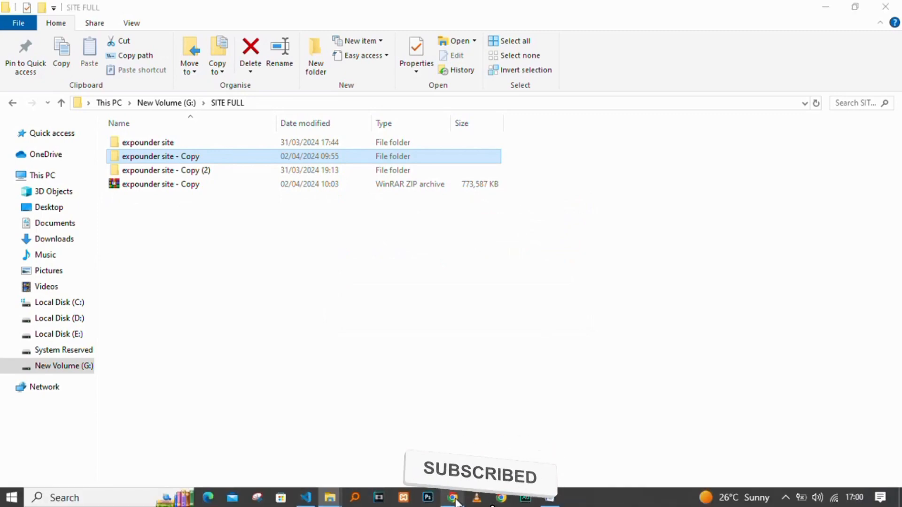
left_click(458, 497)
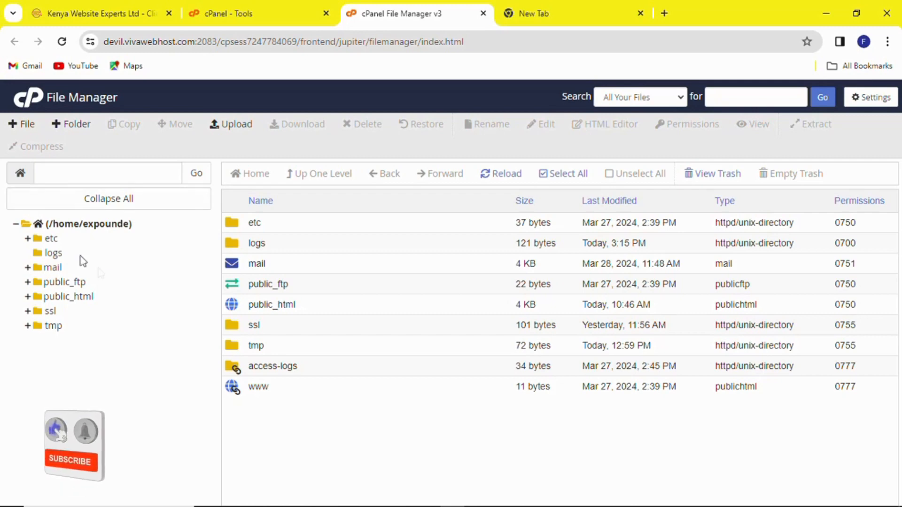
double_click(233, 305)
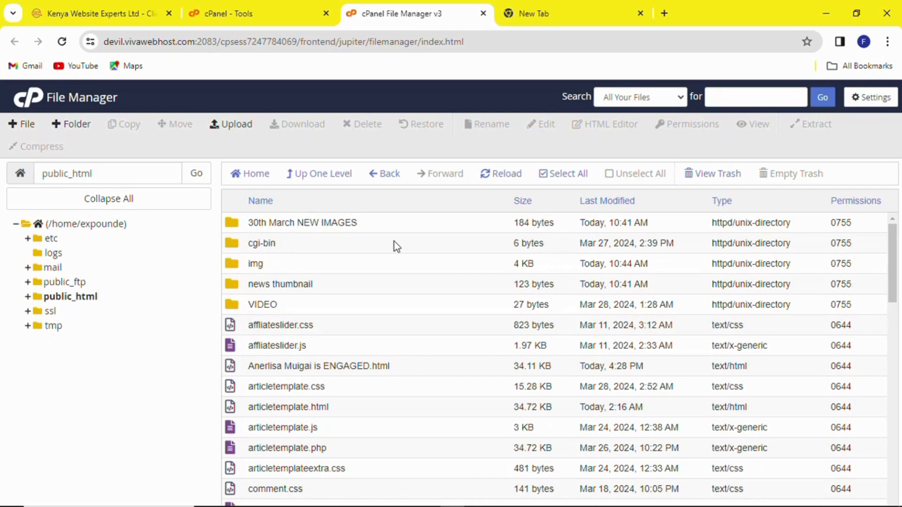
Step: Try to upload the "expounder site - Copy" ZIP archive to public_html, cancel the transfer and return to the folder
left_click(225, 124)
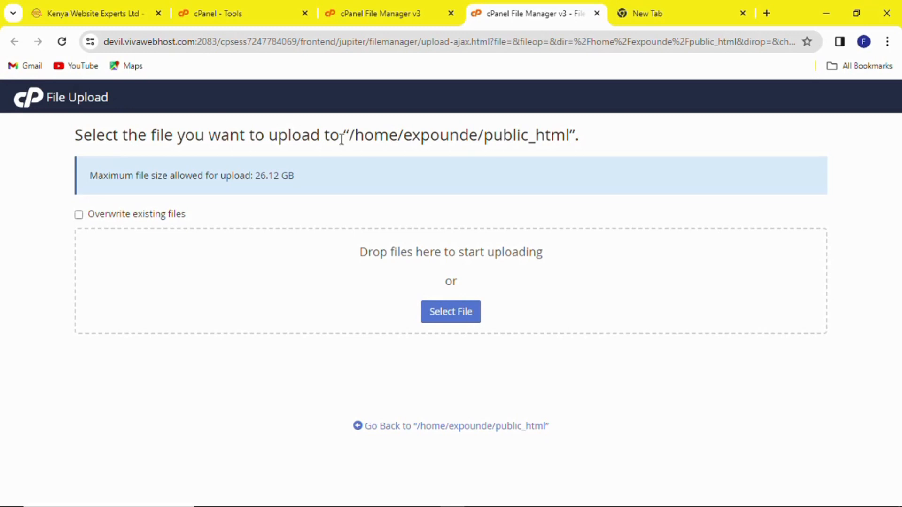
left_click(476, 317)
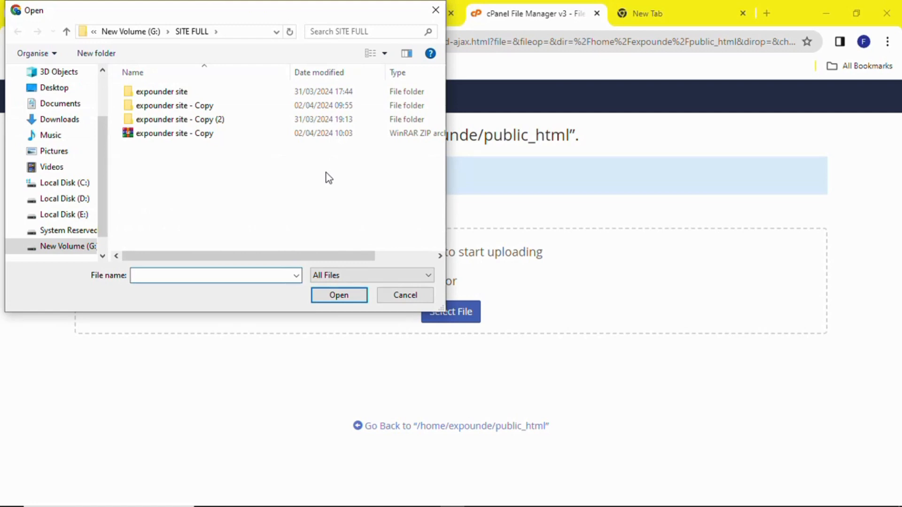
left_click(138, 133)
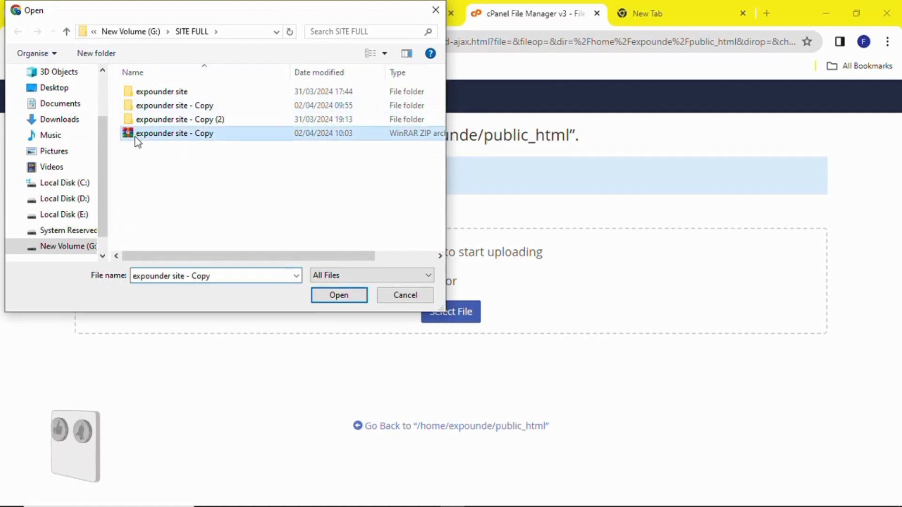
left_click(356, 302)
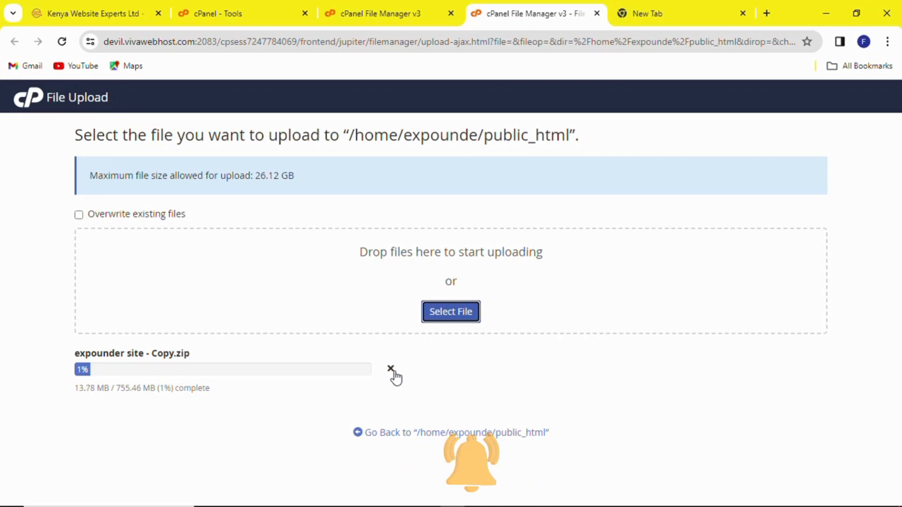
left_click(392, 370)
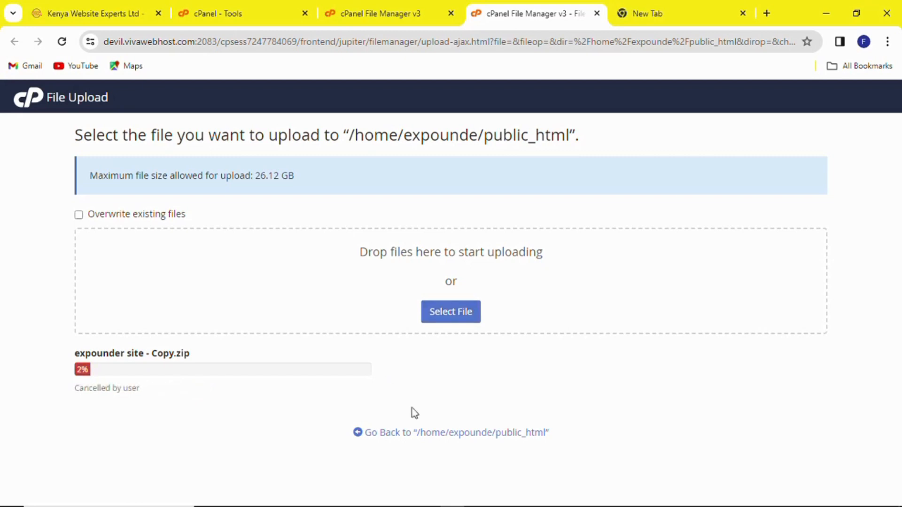
left_click(413, 431)
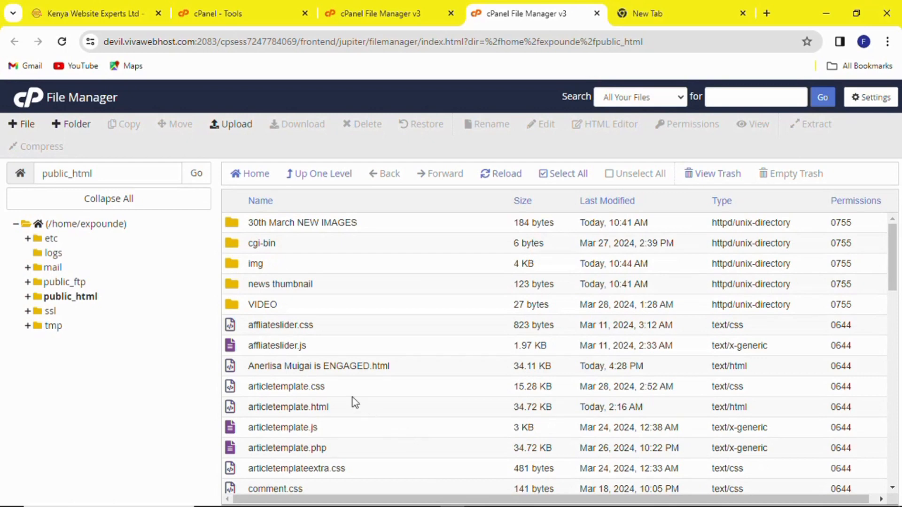
Step: View the file actions available for articletemplate.html in public_html
left_click(342, 412)
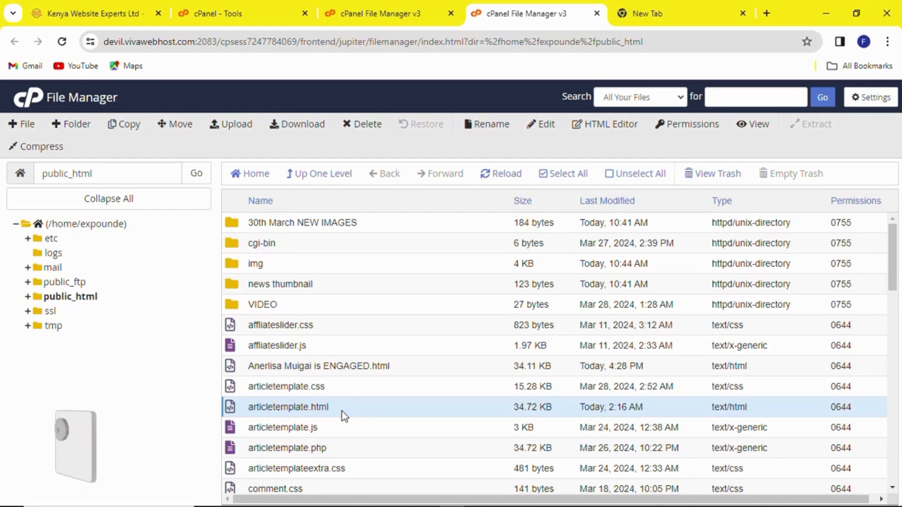
right_click(342, 412)
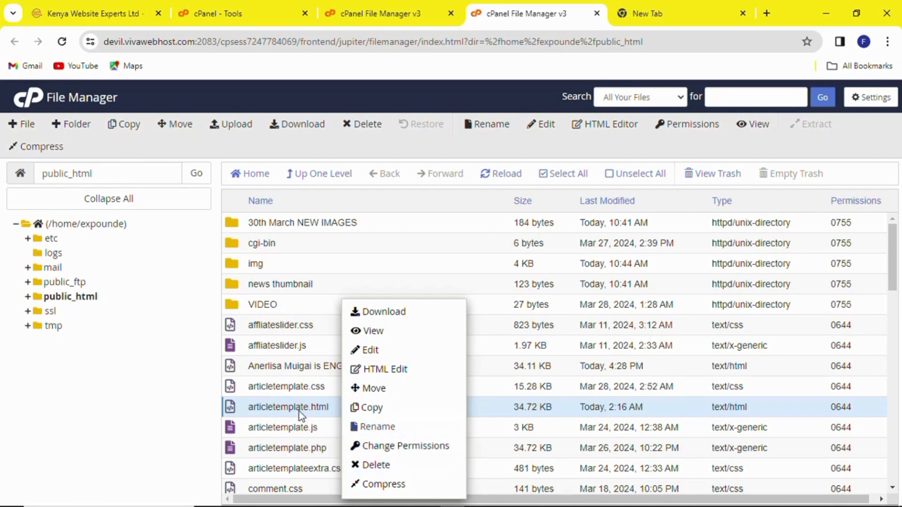
left_click(841, 123)
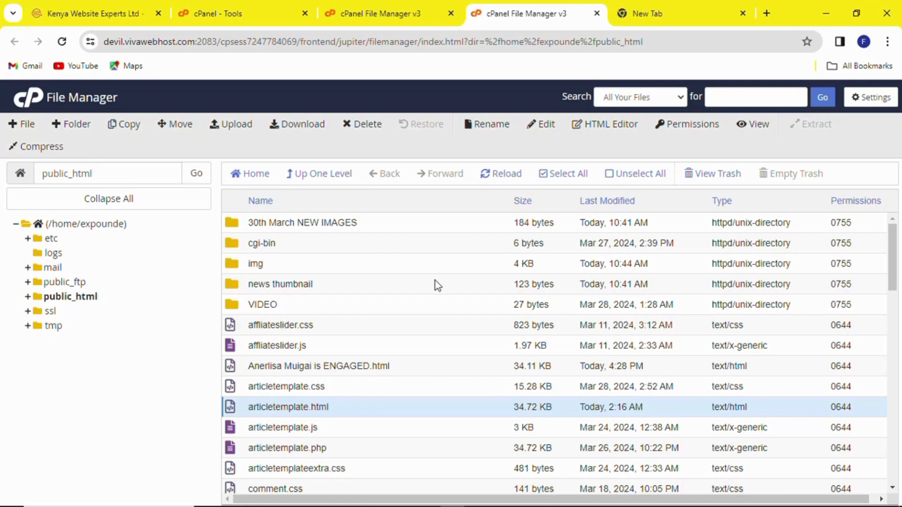
Step: Look through the site files in public_html, including index.html, and return to the original File Manager tab
scroll(458, 263, "down", 6)
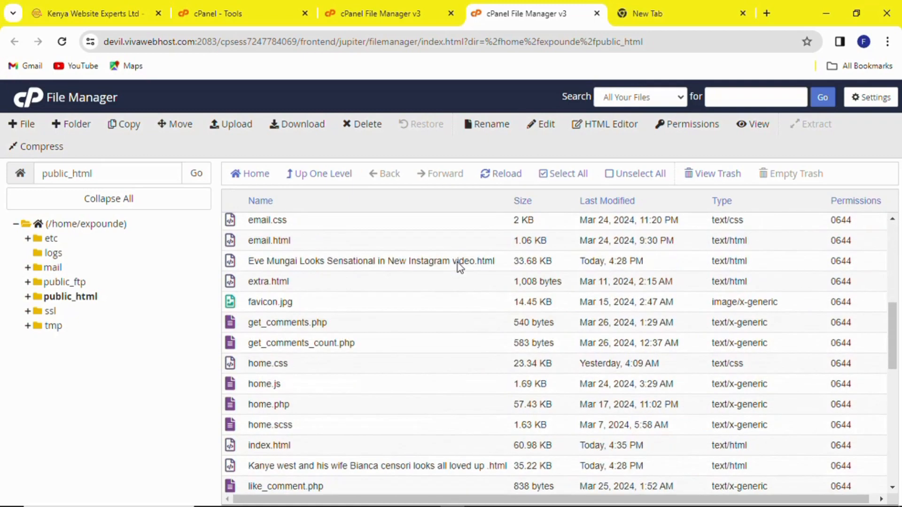
scroll(457, 263, "down", 3)
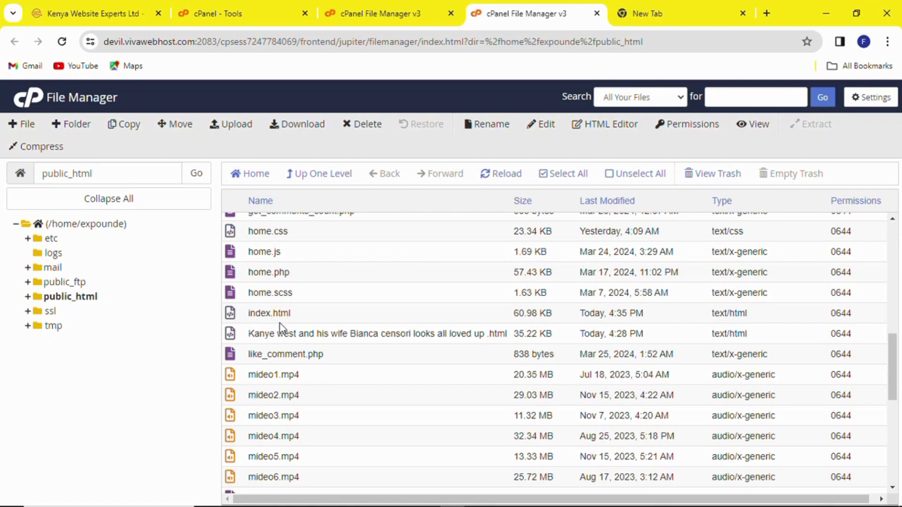
scroll(280, 326, "up", 10)
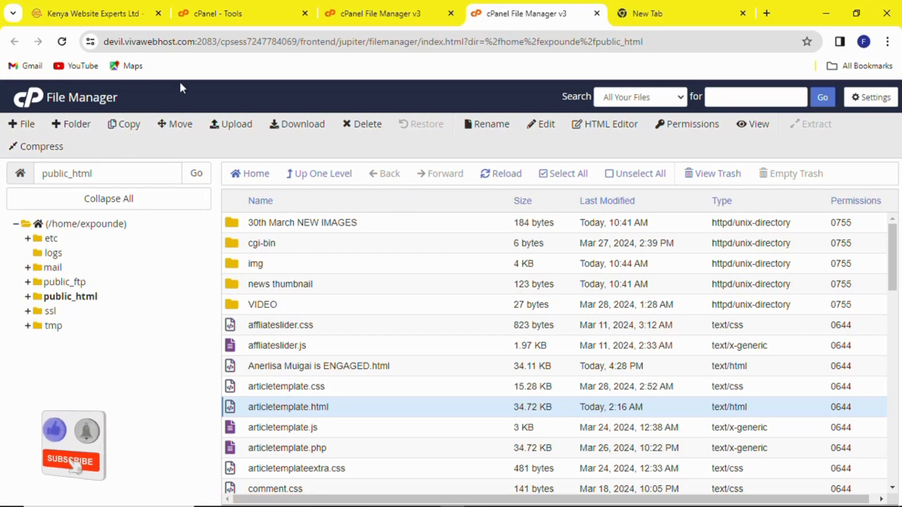
left_click(341, 11)
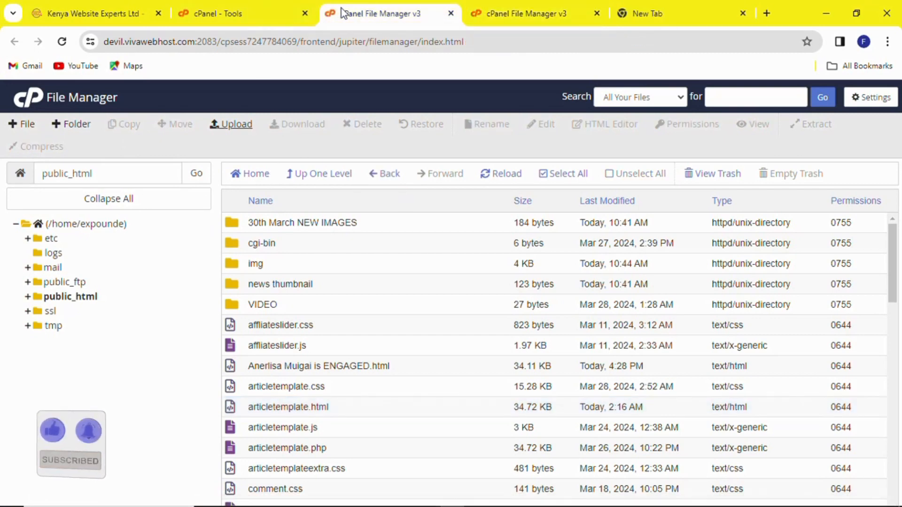
Step: Return to the cPanel Tools page and open the primary domain expounder.co.ke from the general information
left_click(230, 2)
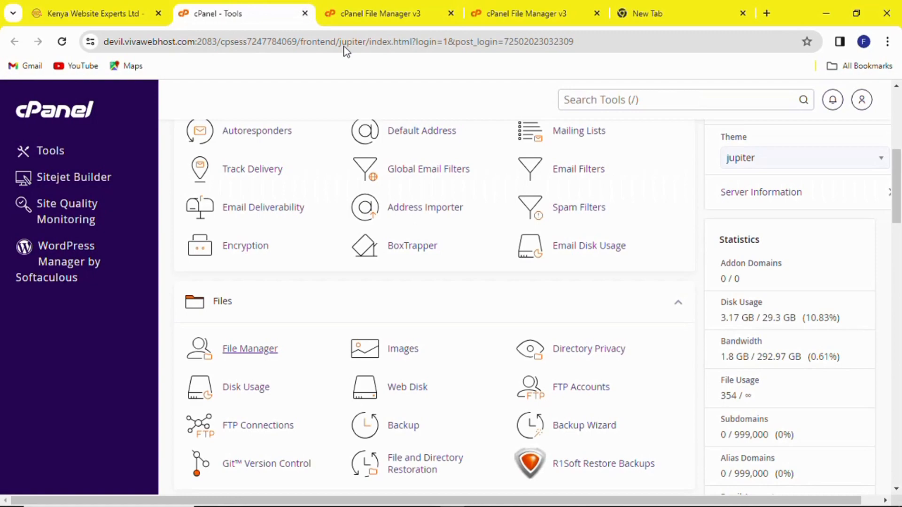
scroll(477, 172, "up", 6)
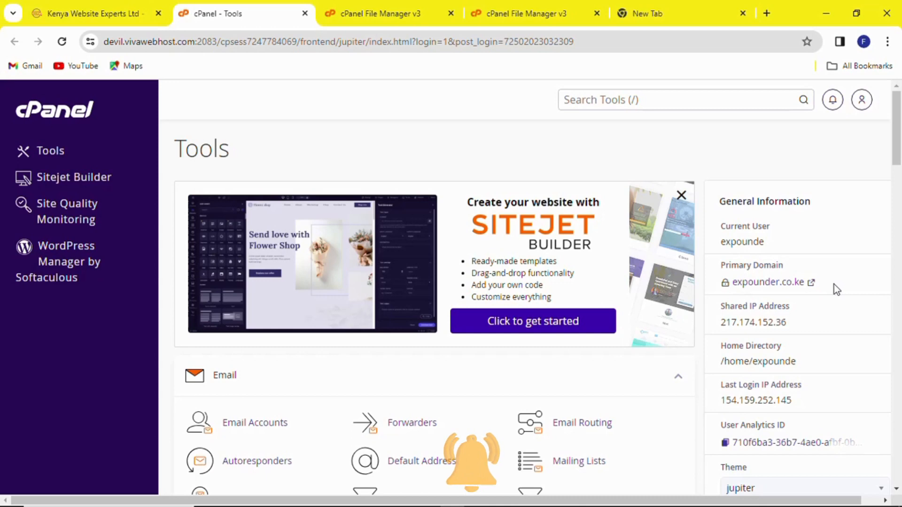
left_click(768, 283)
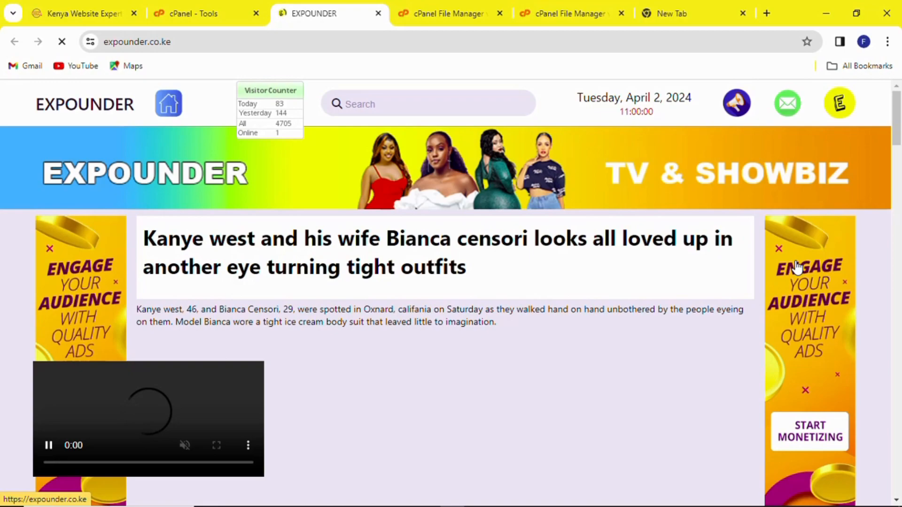
Step: Look through the live expounder.co.ke home page, examining its banner, lead article, top stories and image loading
scroll(797, 268, "down", 3)
scroll(796, 268, "up", 3)
scroll(797, 268, "down", 2)
scroll(796, 268, "down", 2)
scroll(796, 268, "up", 3)
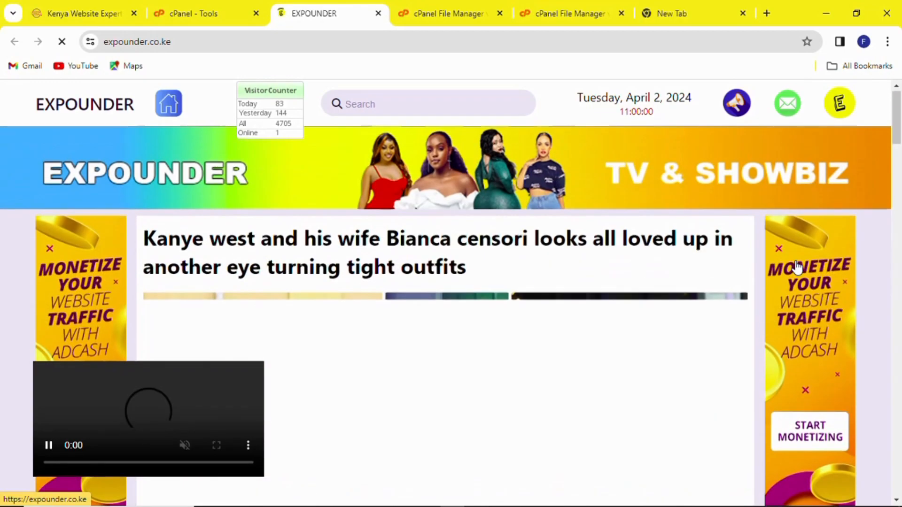
scroll(797, 268, "down", 8)
scroll(797, 266, "up", 8)
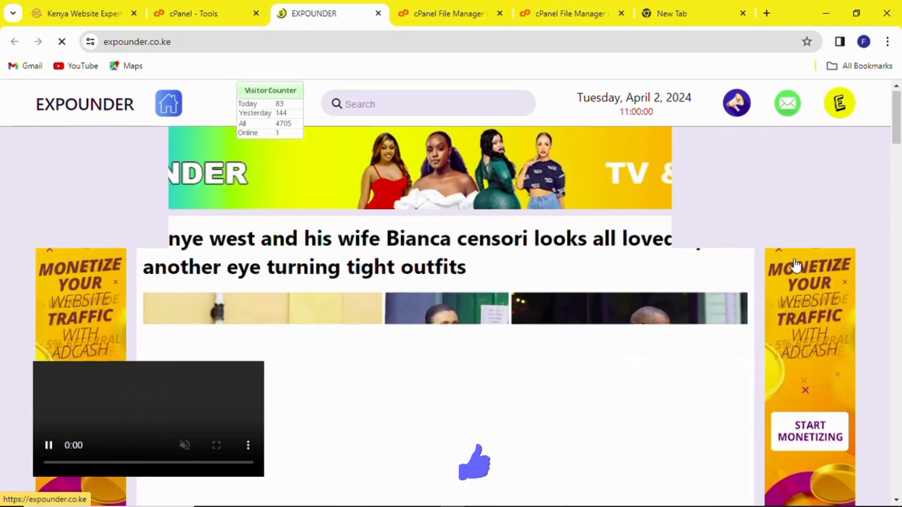
scroll(795, 265, "down", 3)
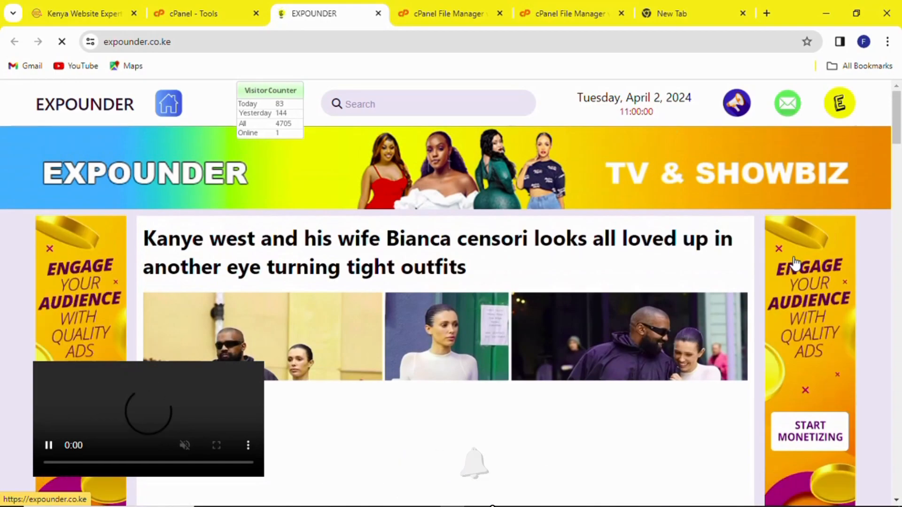
scroll(795, 266, "down", 3)
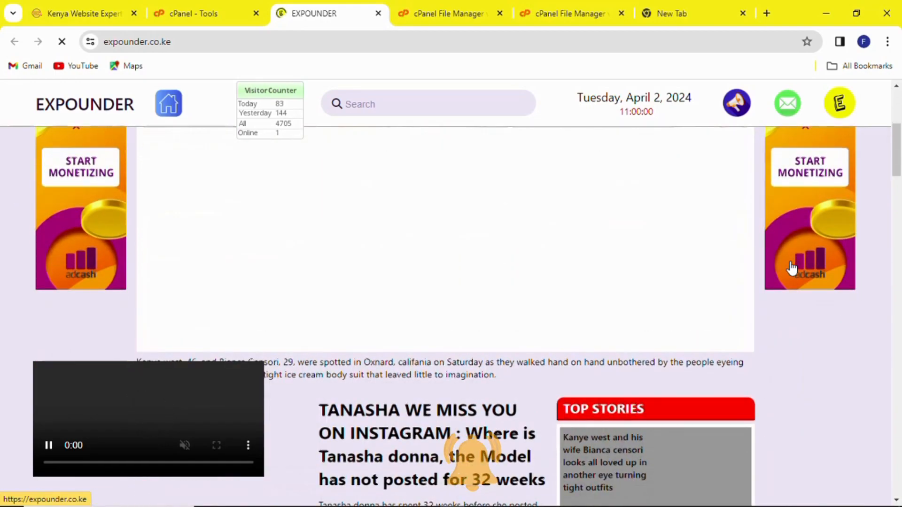
scroll(793, 267, "down", 5)
scroll(792, 267, "up", 13)
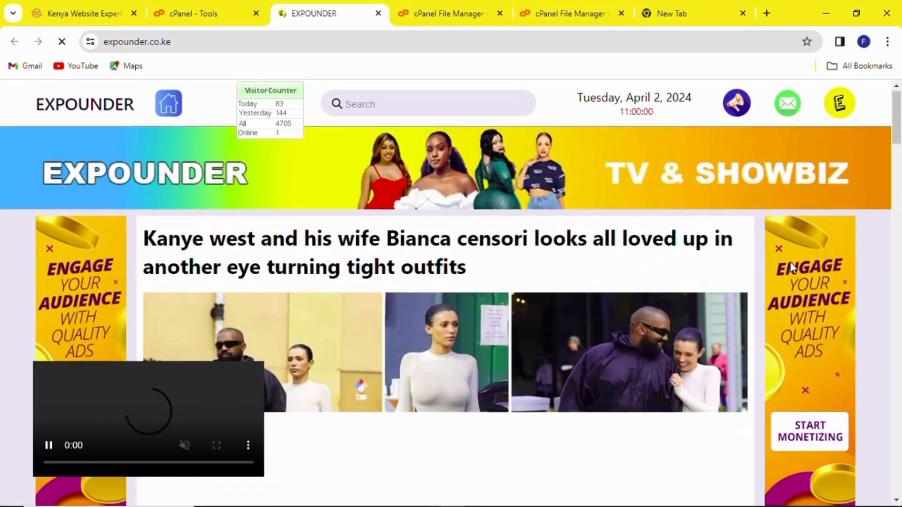
scroll(767, 264, "down", 5)
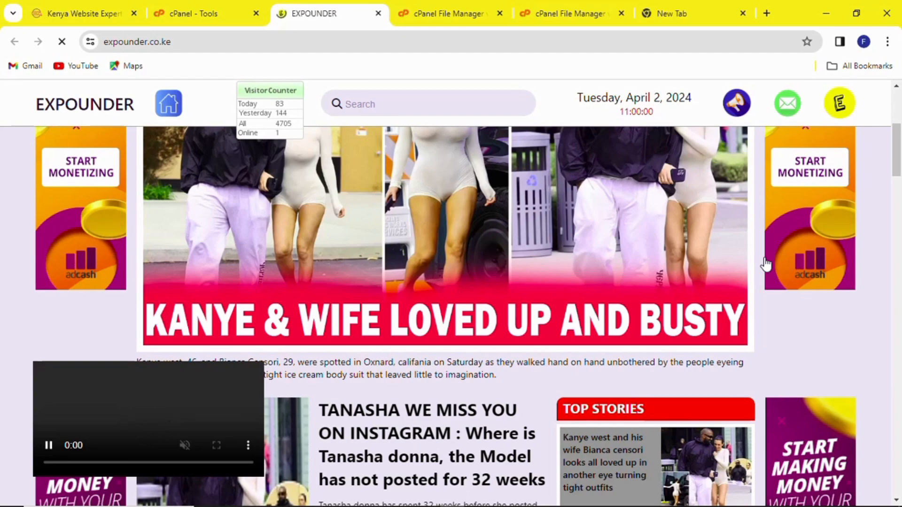
scroll(791, 225, "up", 4)
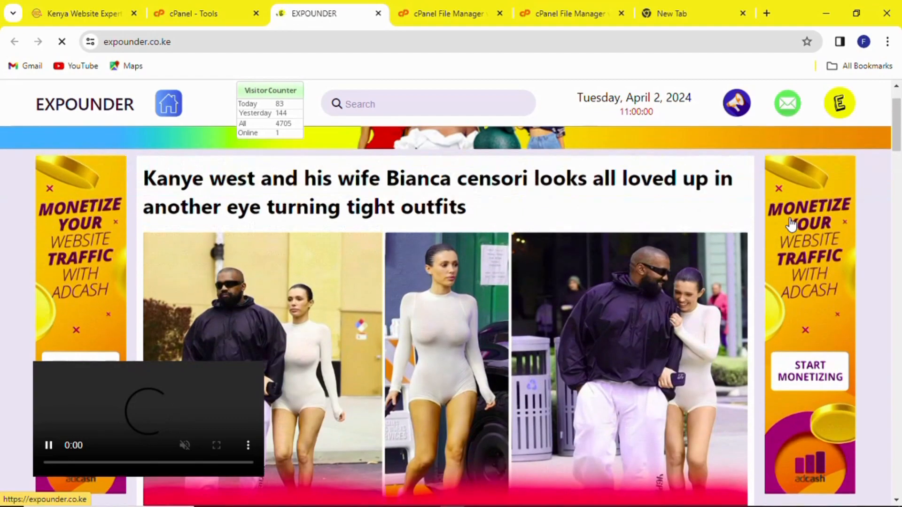
scroll(791, 225, "down", 5)
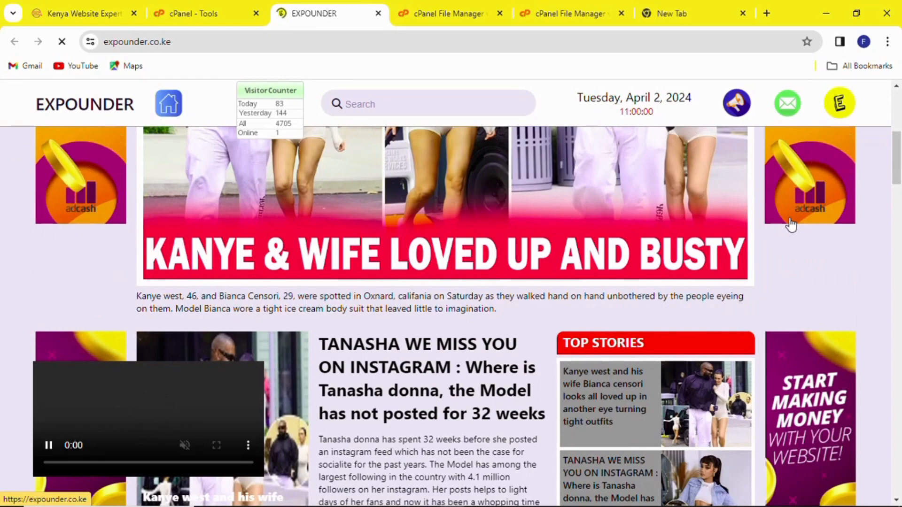
scroll(791, 225, "down", 8)
scroll(792, 225, "up", 10)
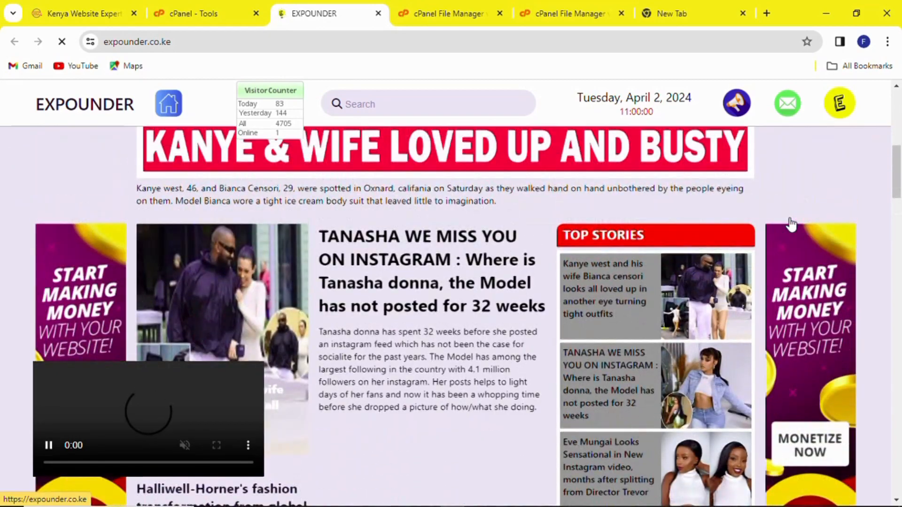
scroll(798, 225, "down", 3)
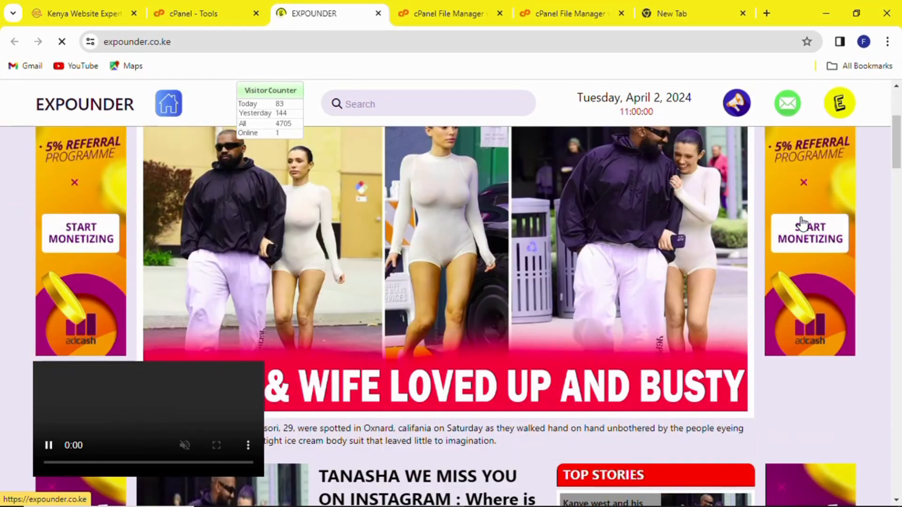